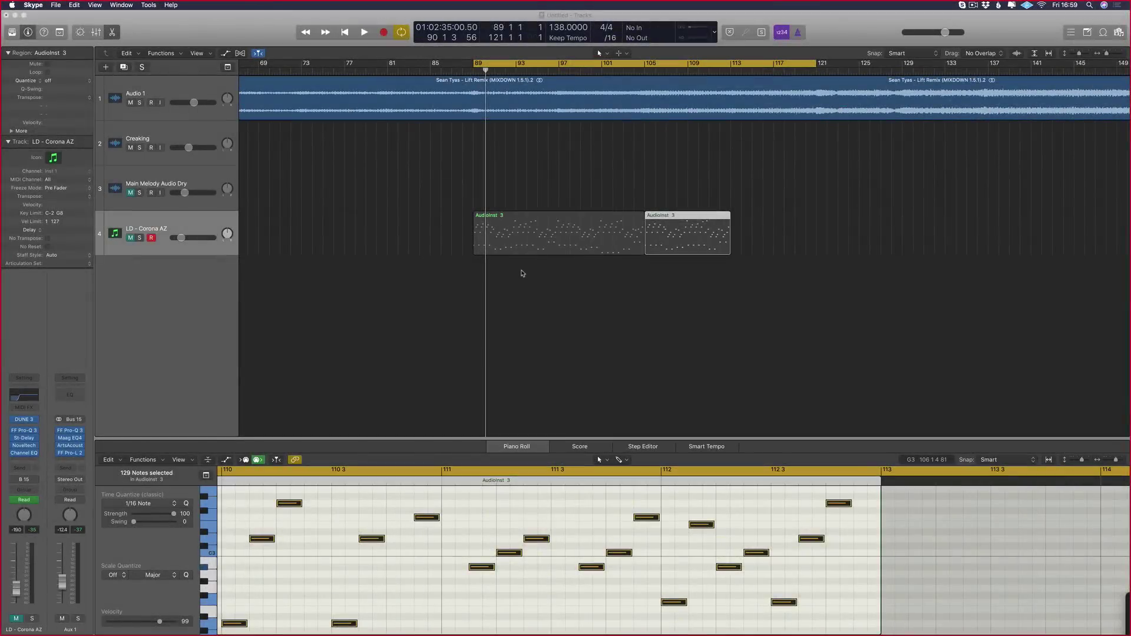
scroll(522, 273, down, 3)
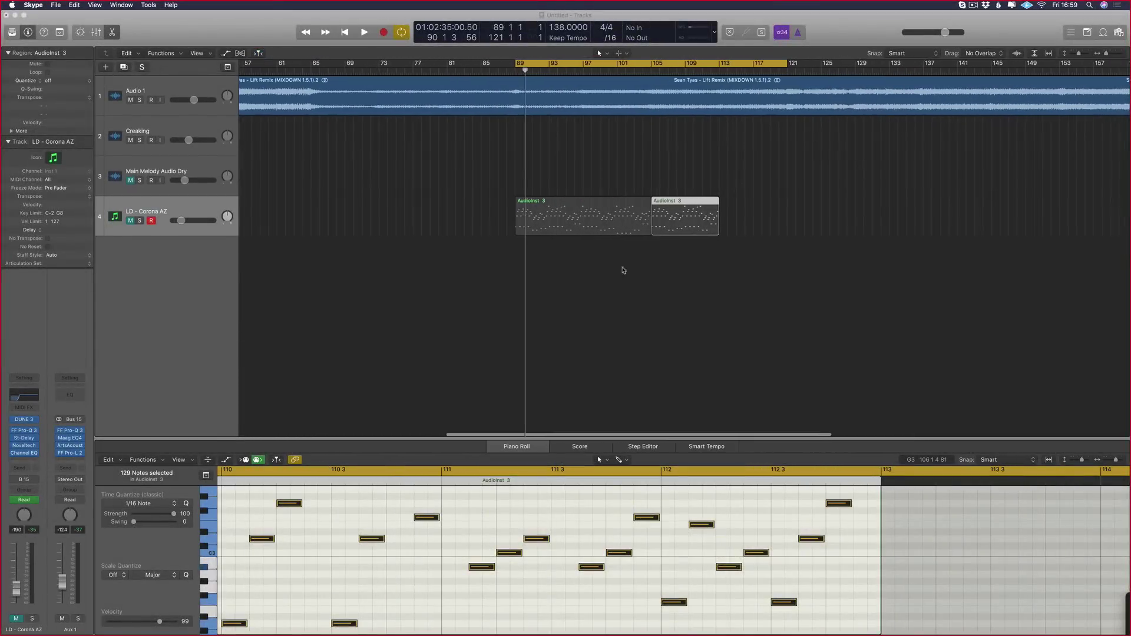
scroll(624, 270, down, 2)
Step: Select both lead MIDI regions and close the Piano Roll editor
drag(723, 248, 495, 221)
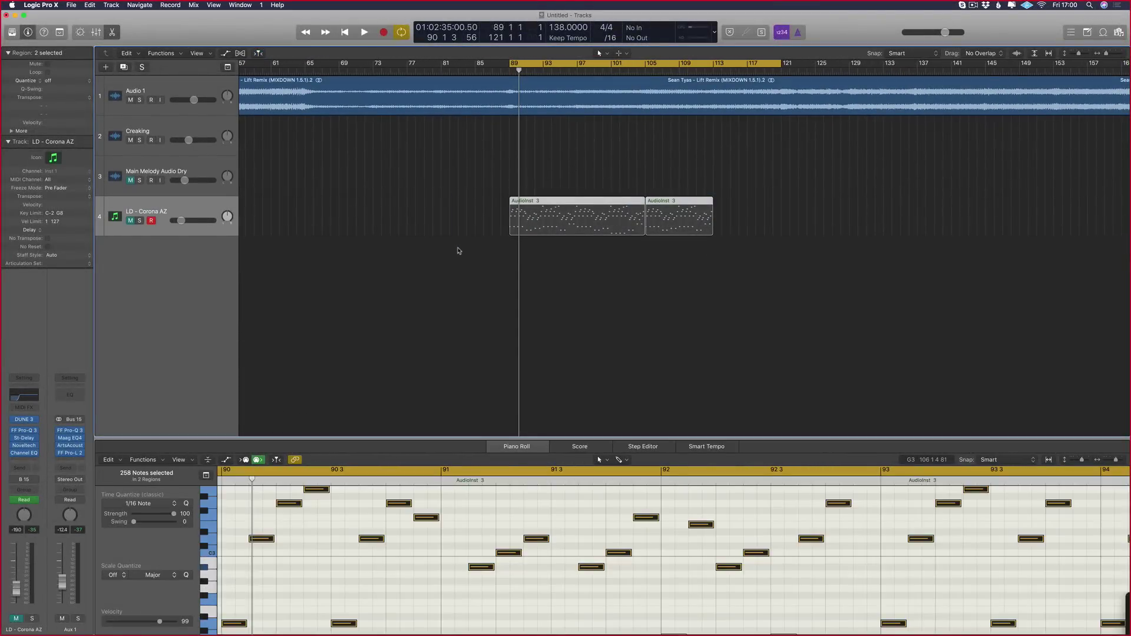
key(e)
scroll(498, 258, down, 1)
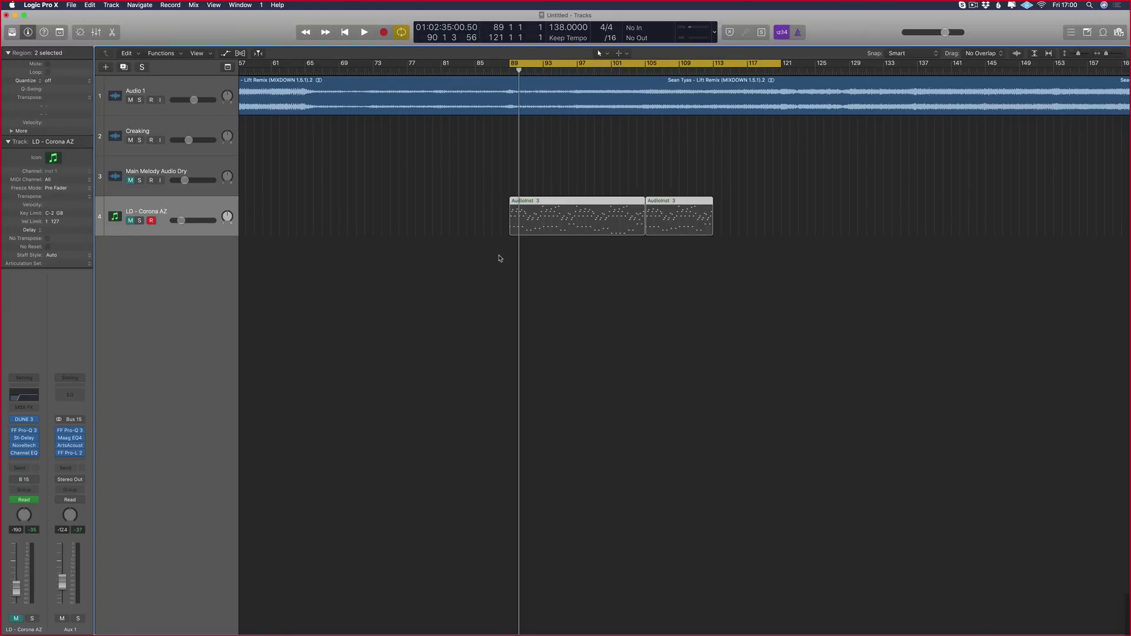
key(space)
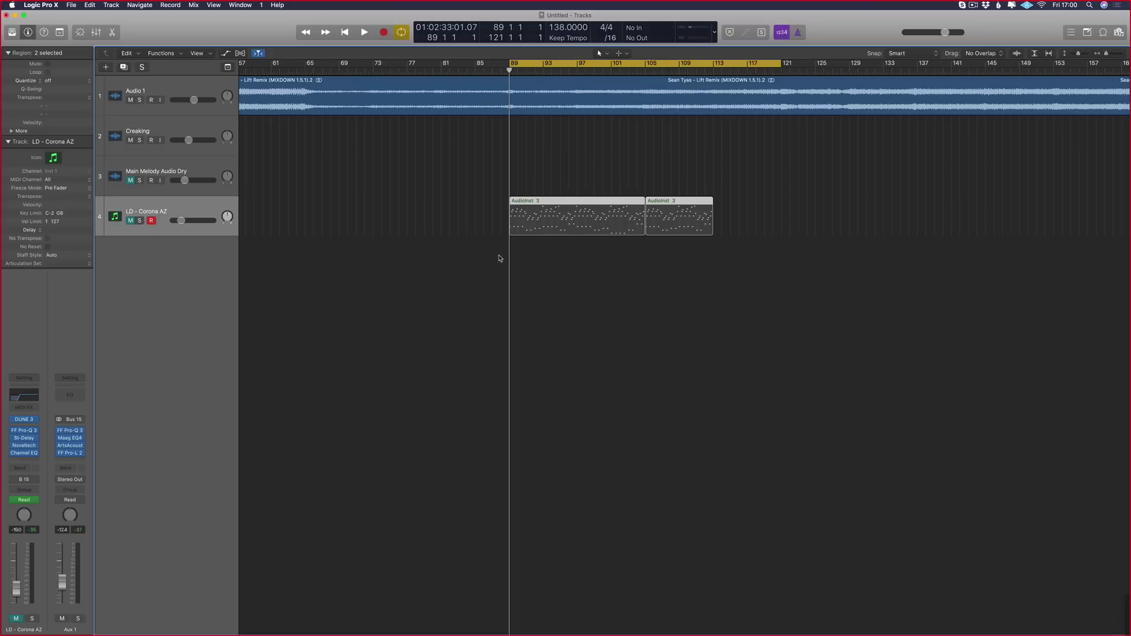
Step: Move the playhead to bar 105 and inspect the lead's FF Pro-Q 3 and Stereo Delay
click(655, 166)
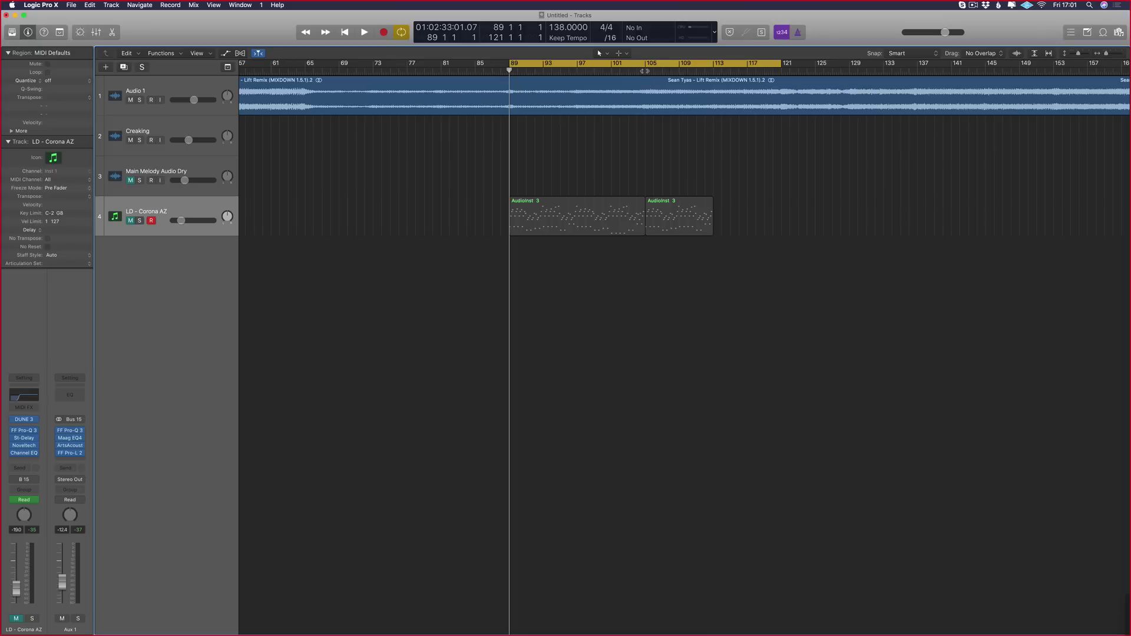
click(644, 70)
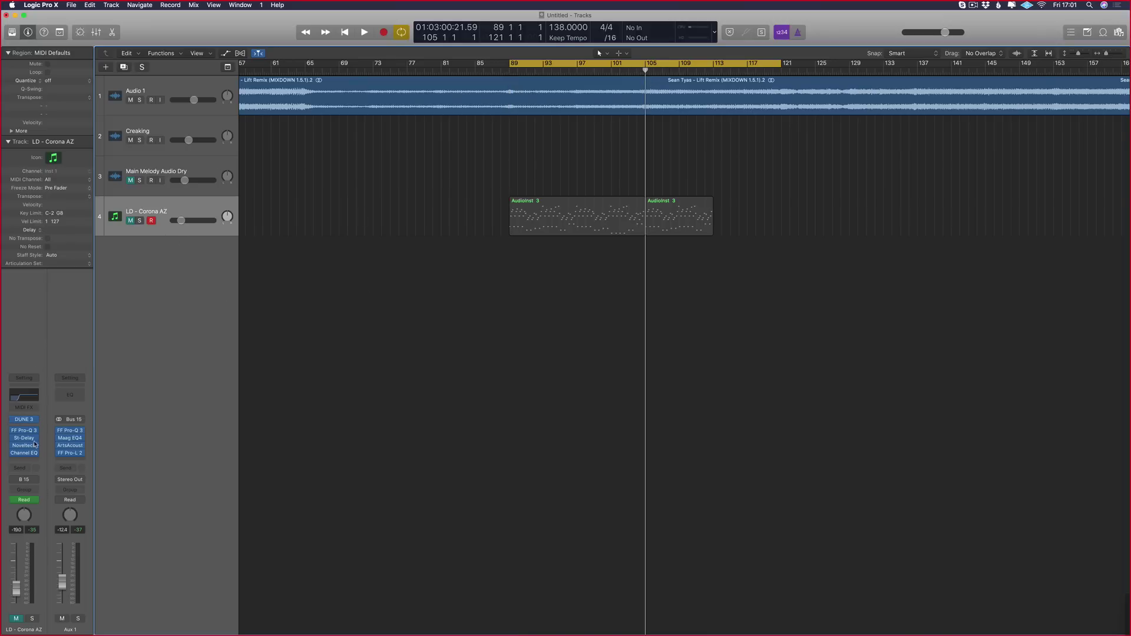
click(25, 432)
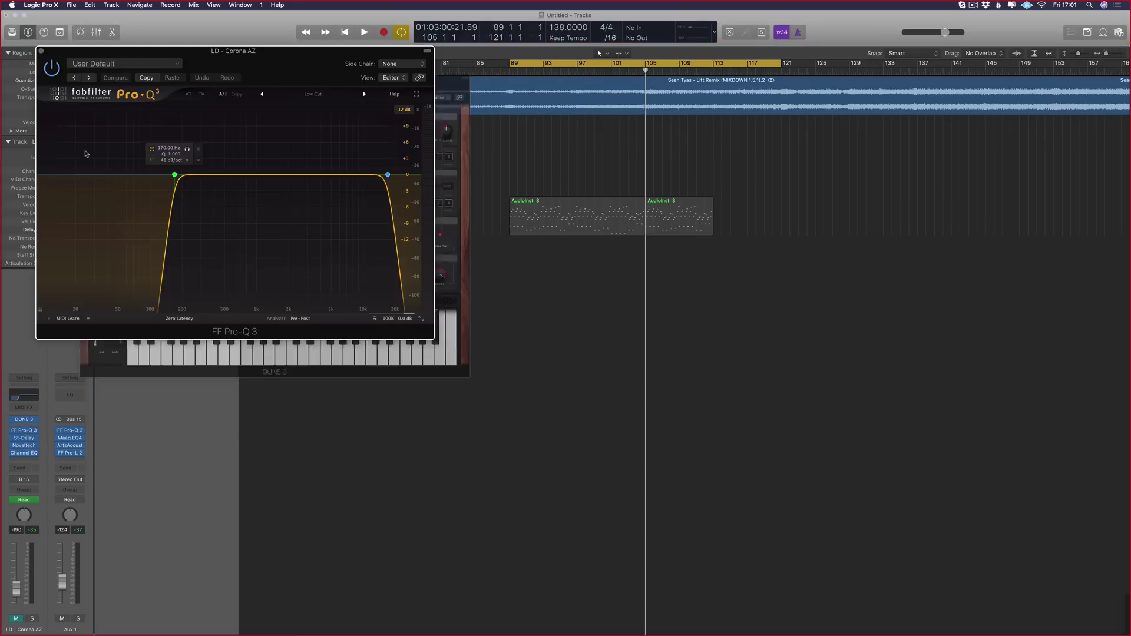
key(v)
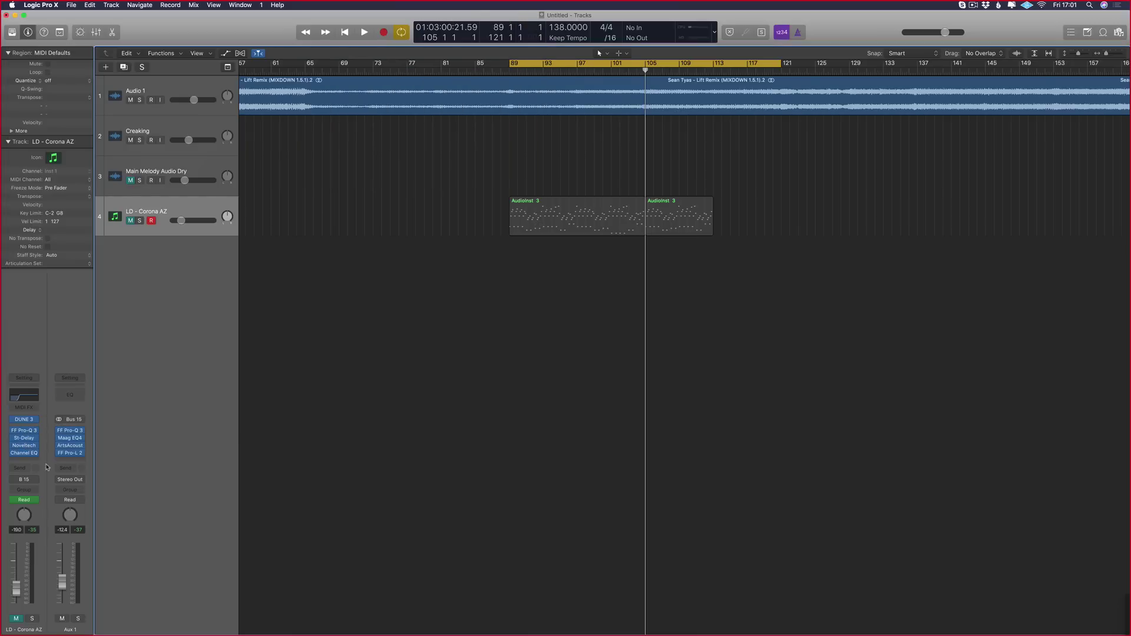
click(24, 437)
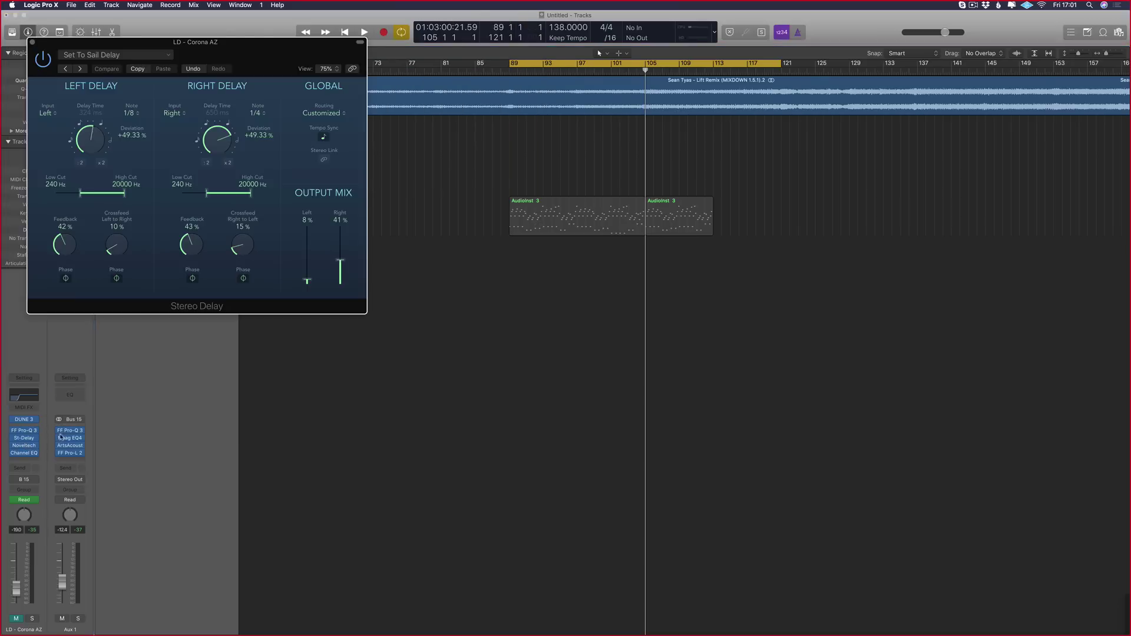
Step: Remove Channel EQ from the lead chain, review the Character and delay windows, then close them
click(73, 463)
click(40, 460)
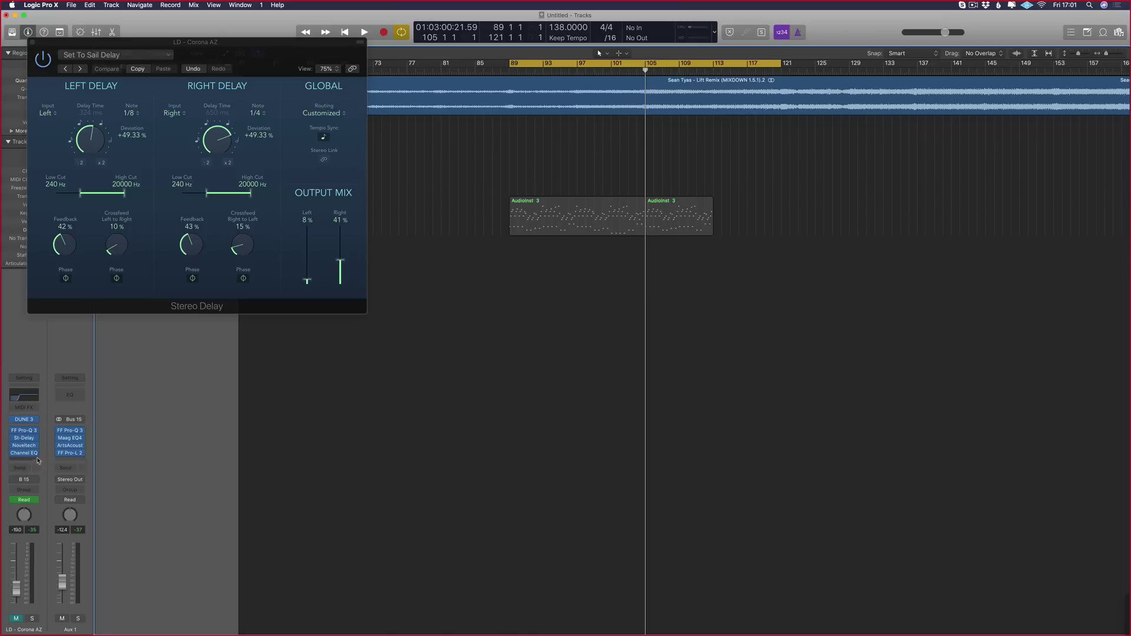
click(38, 459)
click(27, 464)
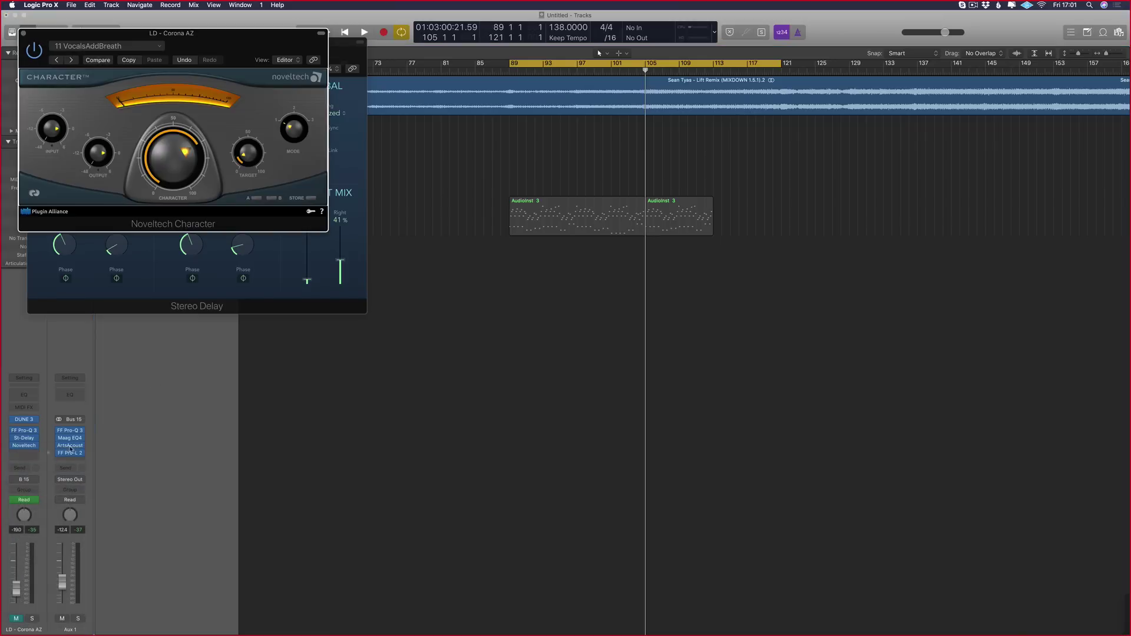
mouse_move(99, 61)
mouse_down()
mouse_move(500, 94)
mouse_move(427, 63)
mouse_move(431, 51)
mouse_move(390, 53)
mouse_up()
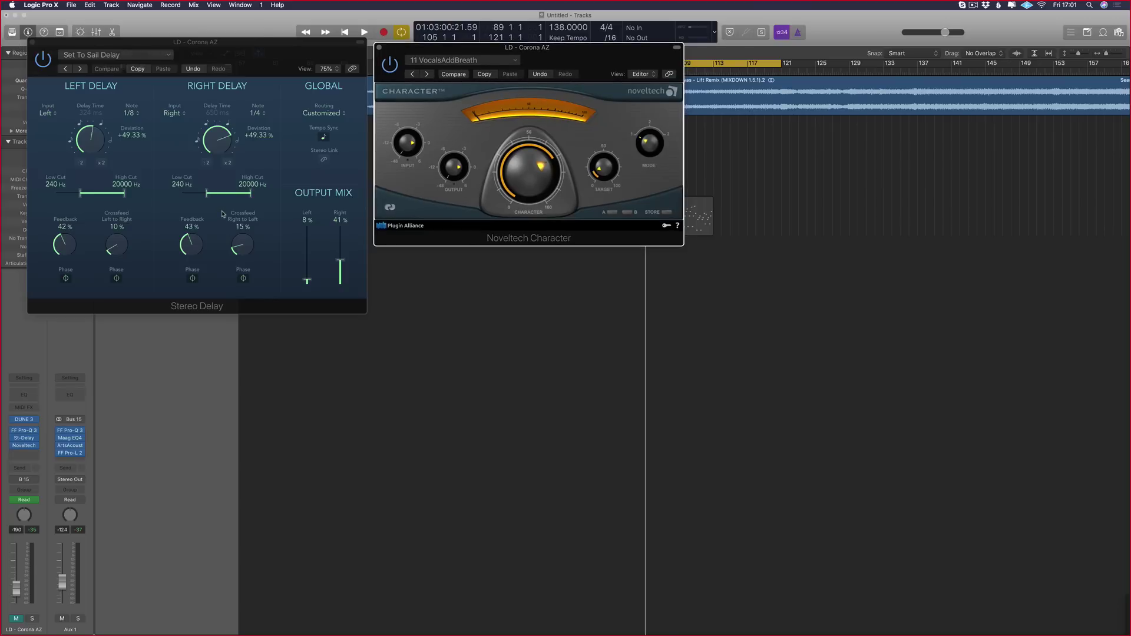
key(v)
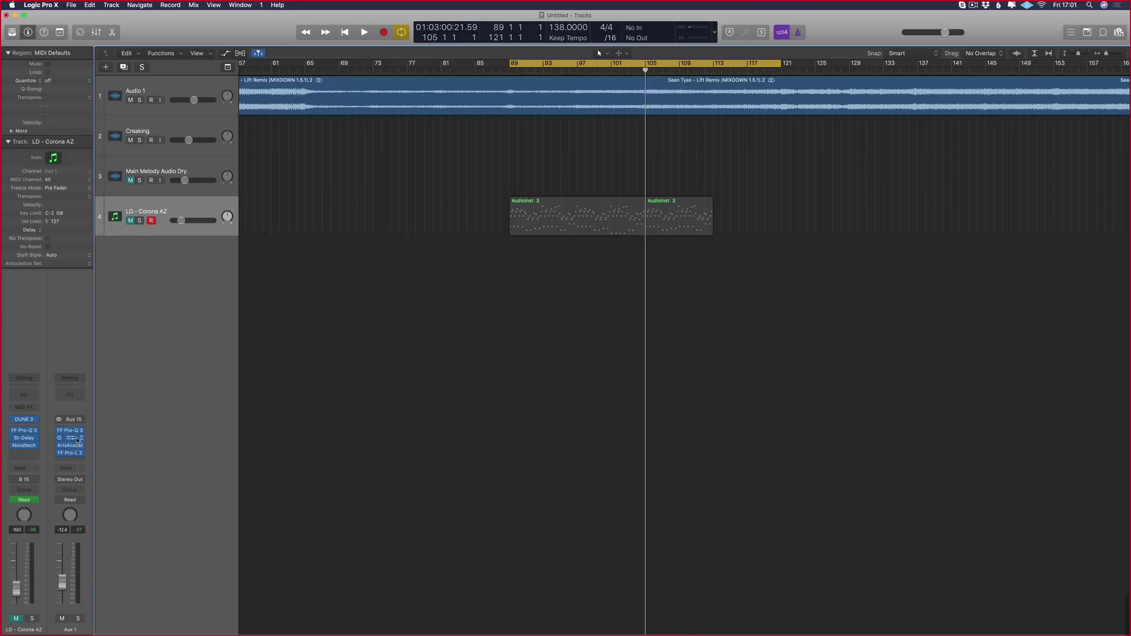
Step: Open Maag EQ4 on Aux 1 and rename the bus to 'Lead Bus'
click(70, 438)
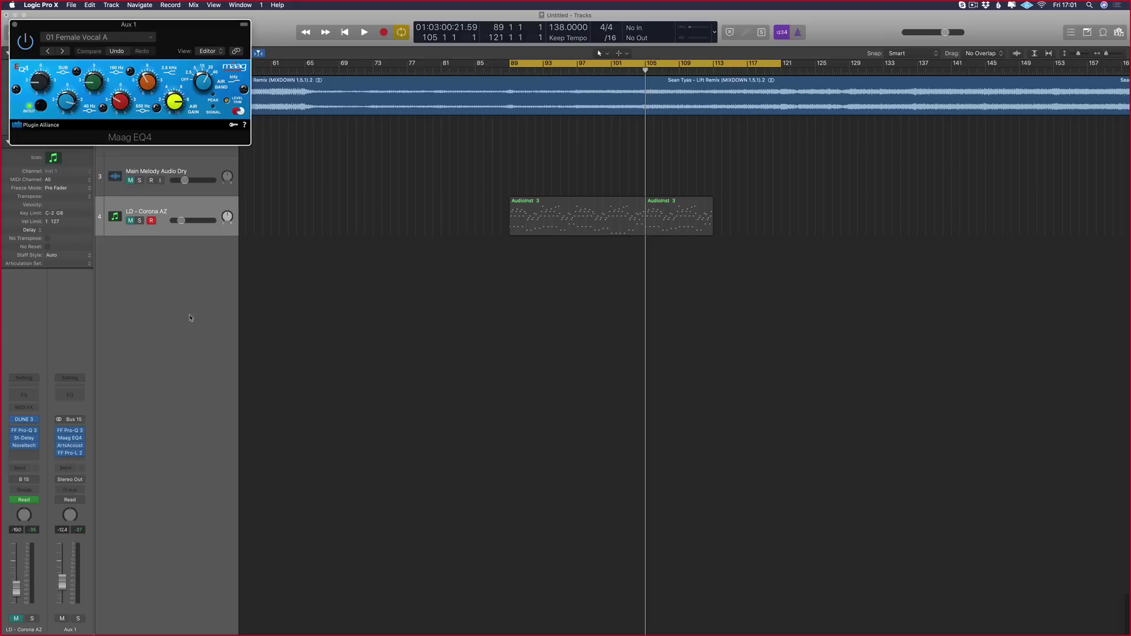
click(70, 446)
drag(807, 213, 98, 470)
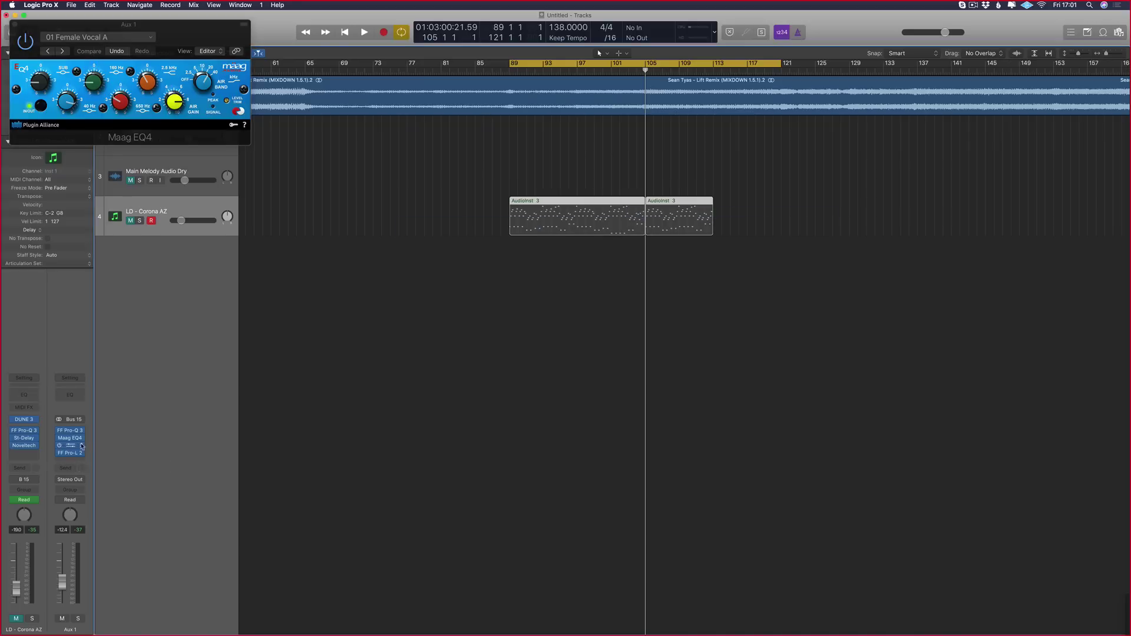
double_click(75, 630)
text(Lead B)
text(us)
key(Return)
Step: Inspect FF Pro-Q 3 on the Lead Bus, then close the plugin windows
click(70, 431)
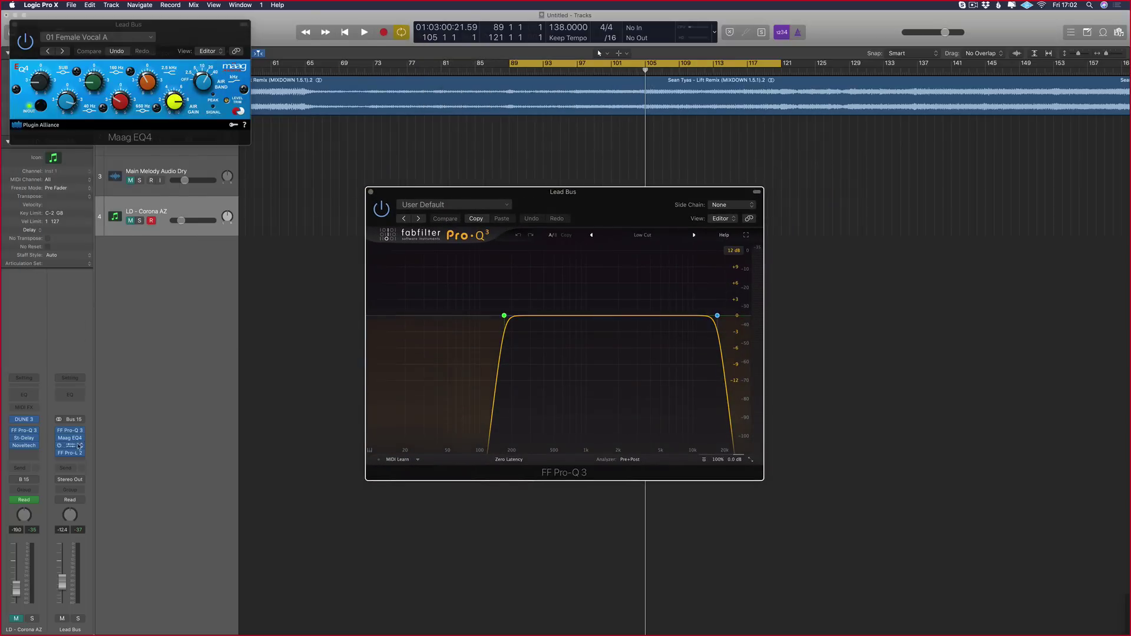
click(369, 191)
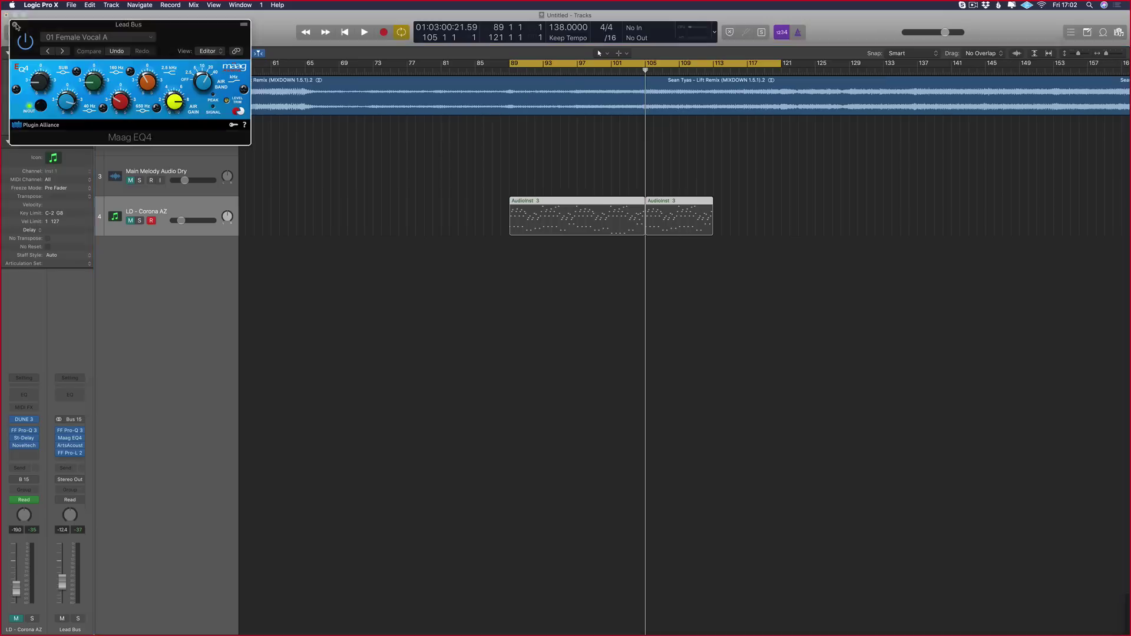
click(14, 25)
right_click(435, 205)
Step: Play the cycle from bar 89, toggling the LD - Corona AZ mute to compare
click(452, 183)
scroll(451, 182, right, 2)
scroll(515, 222, right, 1)
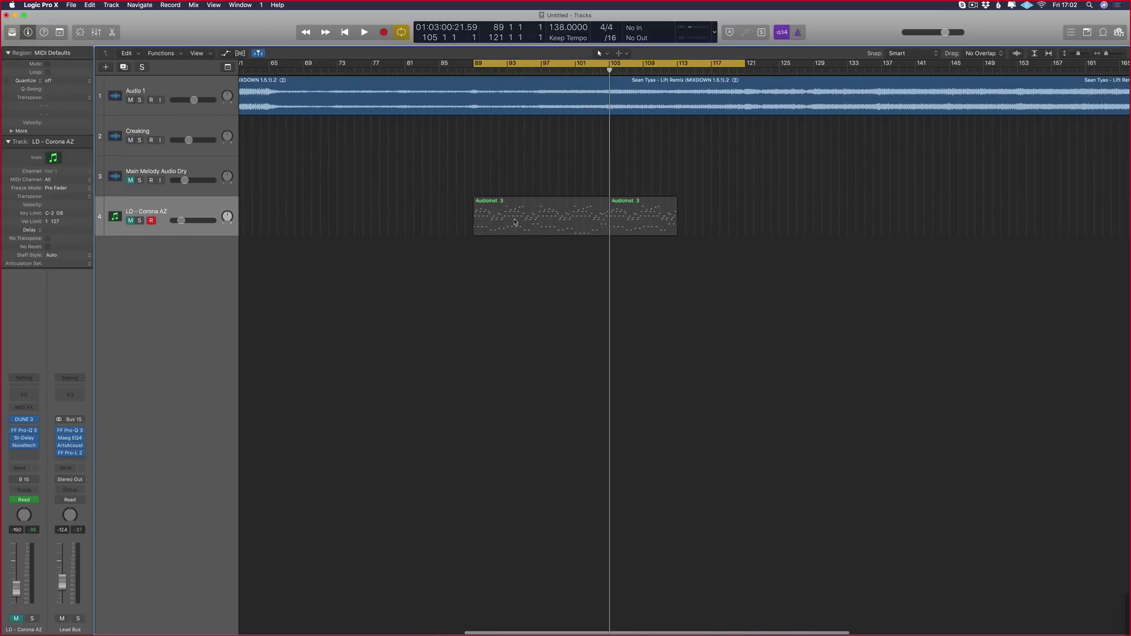
key(space)
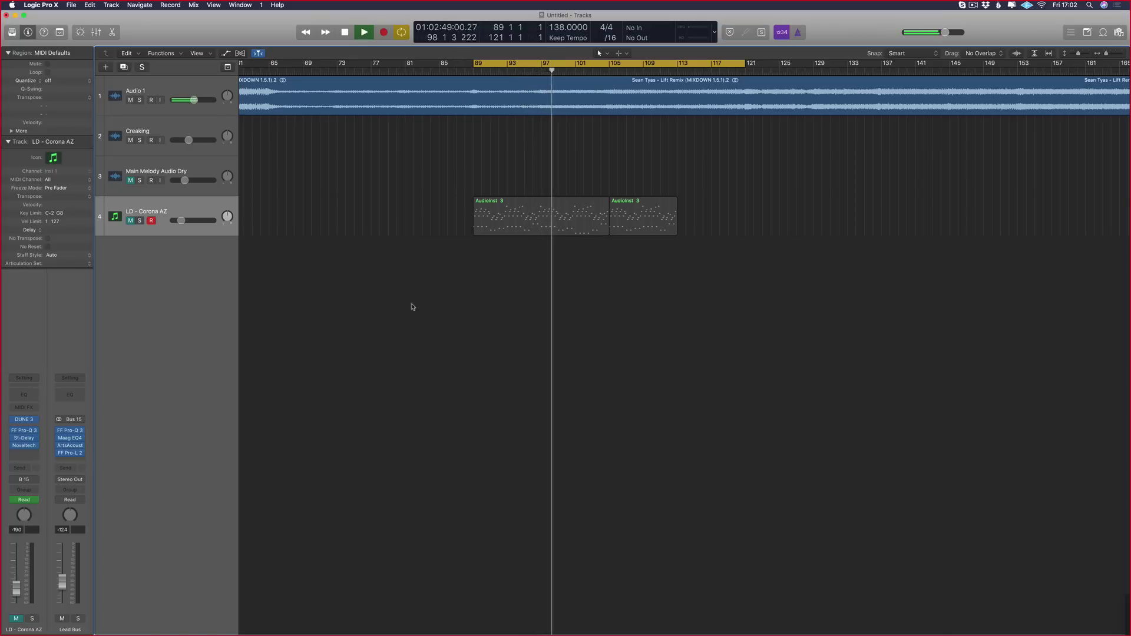
click(131, 219)
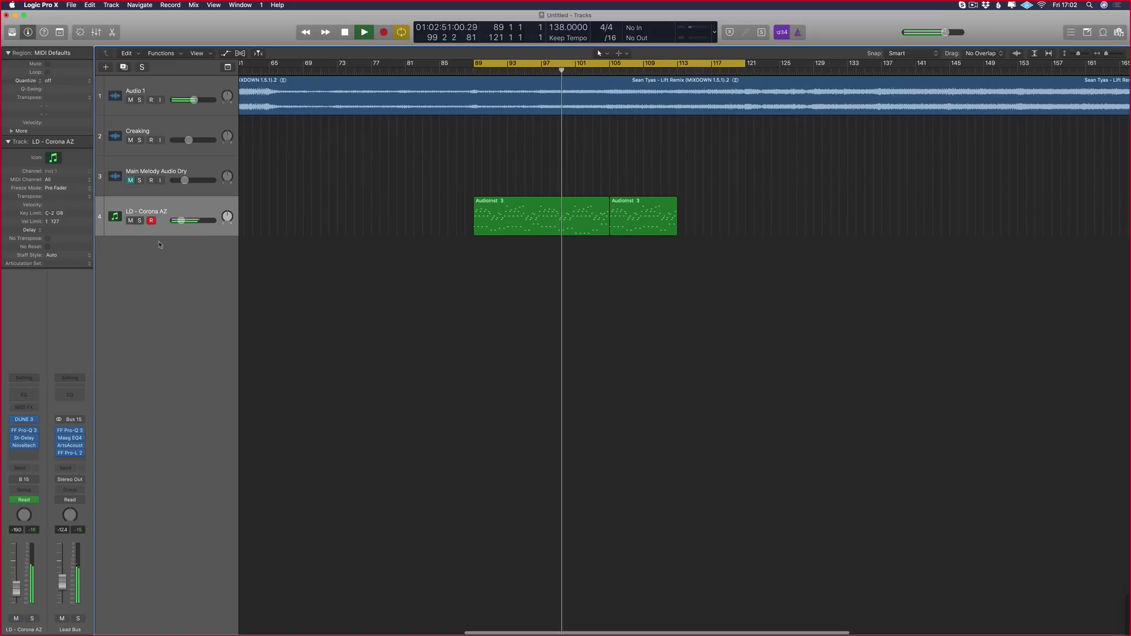
click(130, 220)
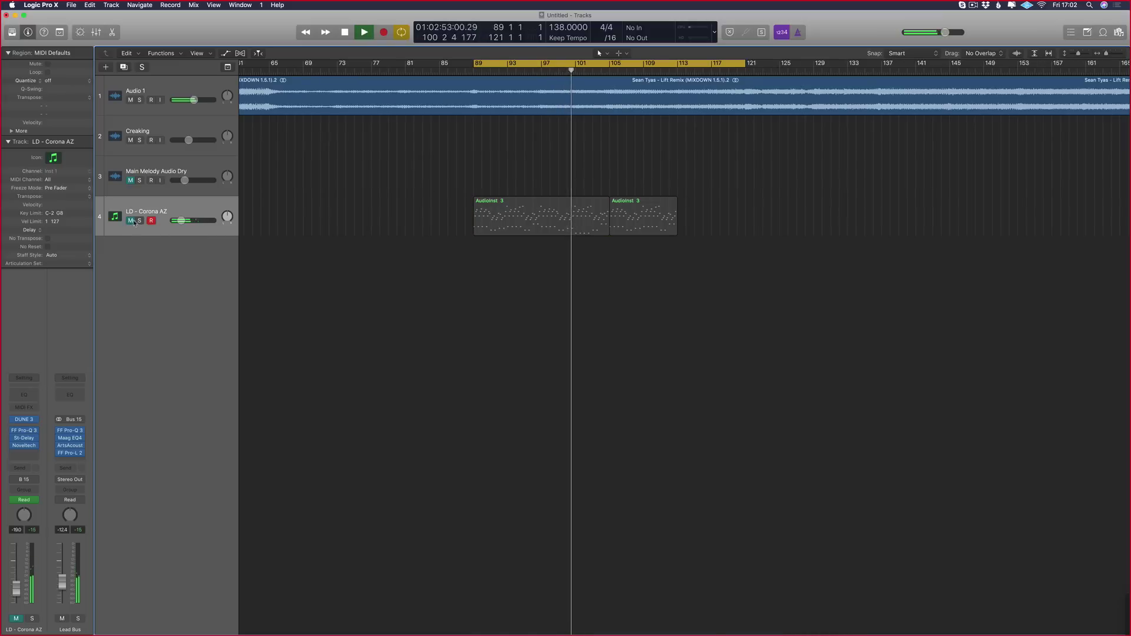
click(132, 221)
click(139, 221)
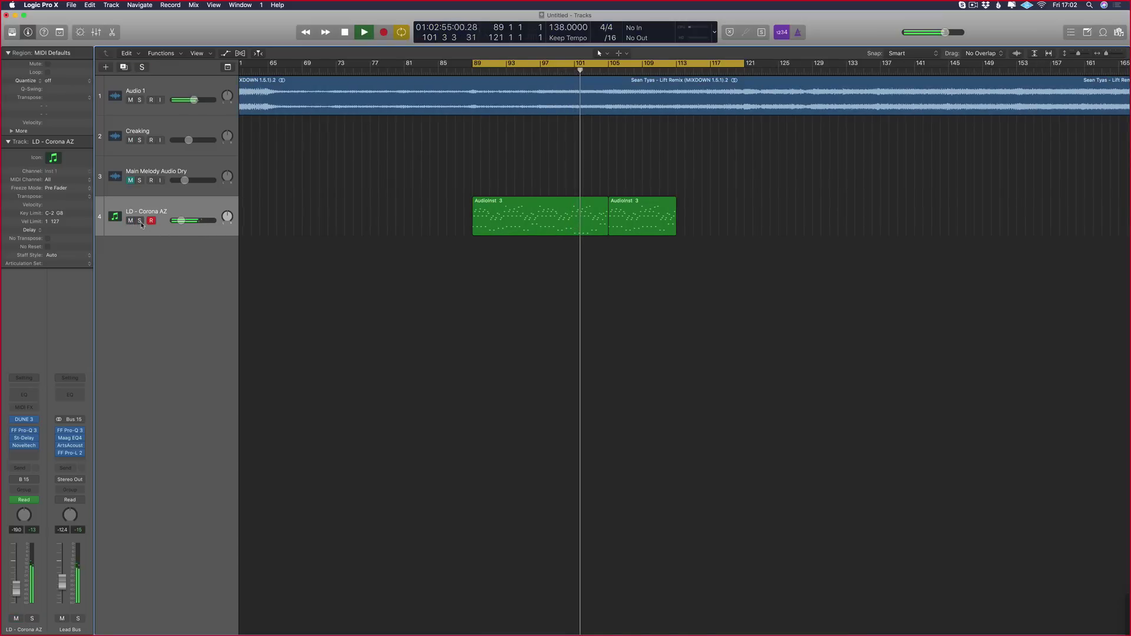
Step: Show automation curves, compare the lead muted and unmuted during playback, then stop
key(a)
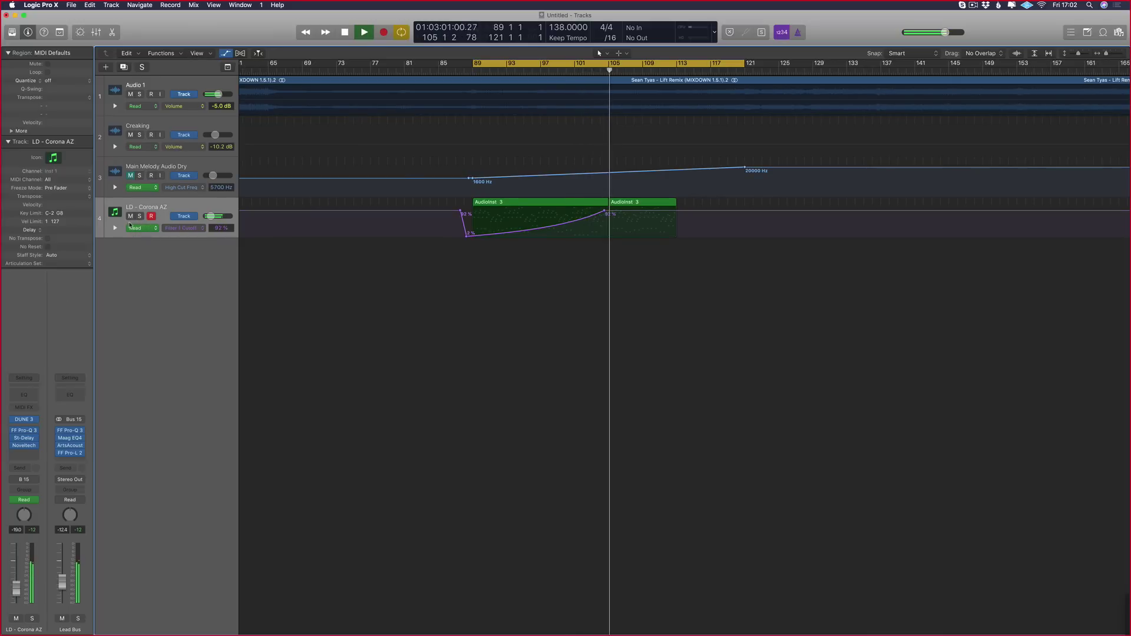
click(130, 216)
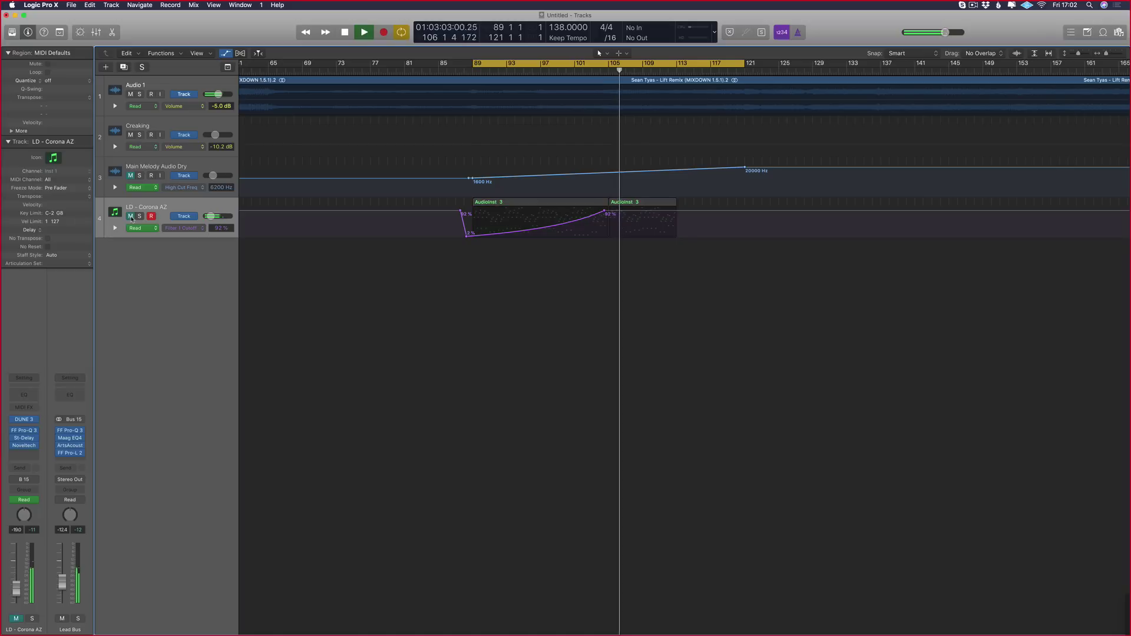
click(129, 216)
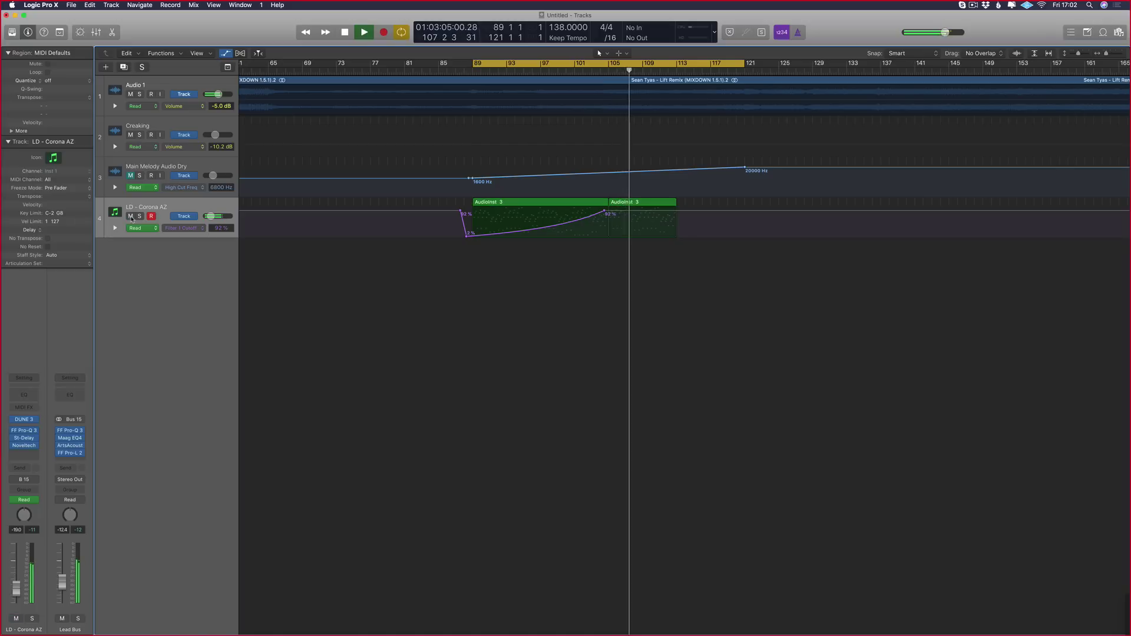
click(130, 216)
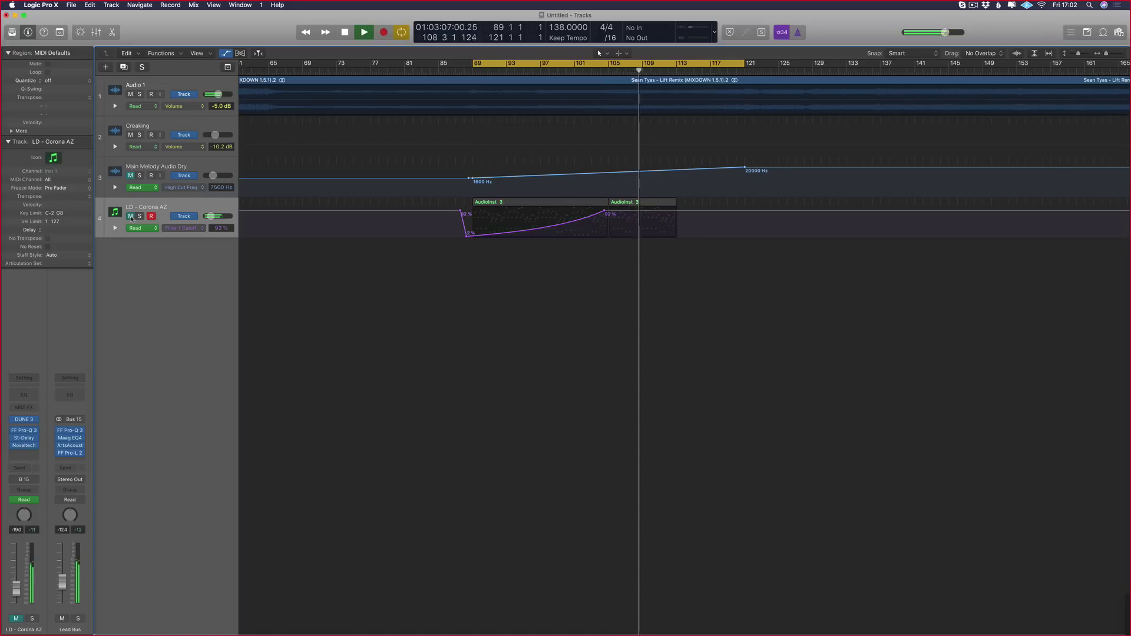
click(130, 217)
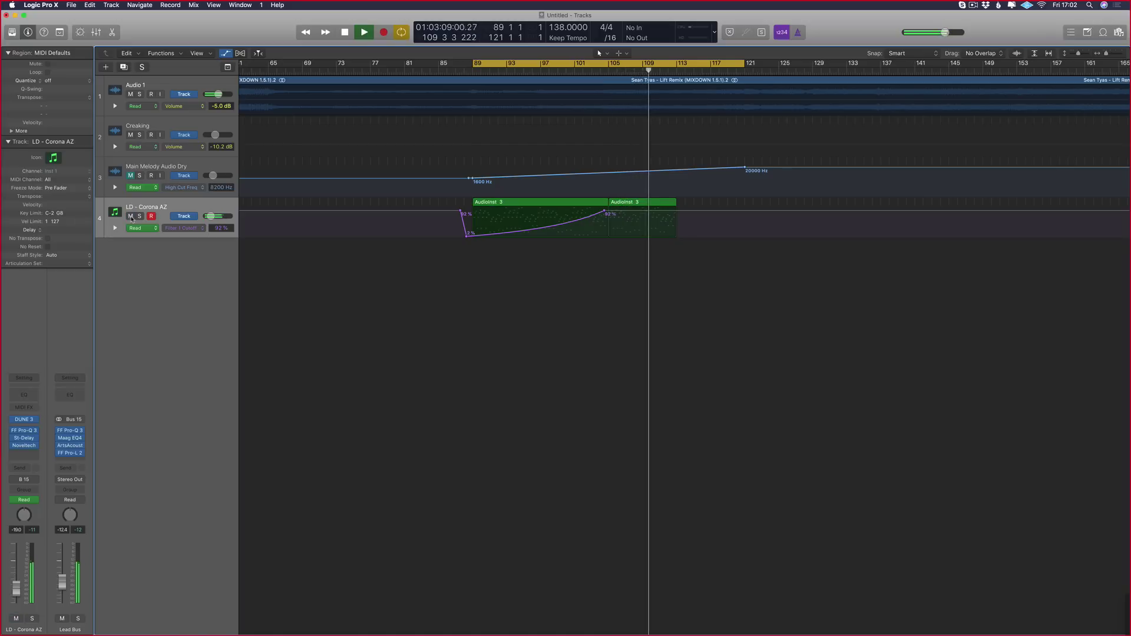
click(611, 66)
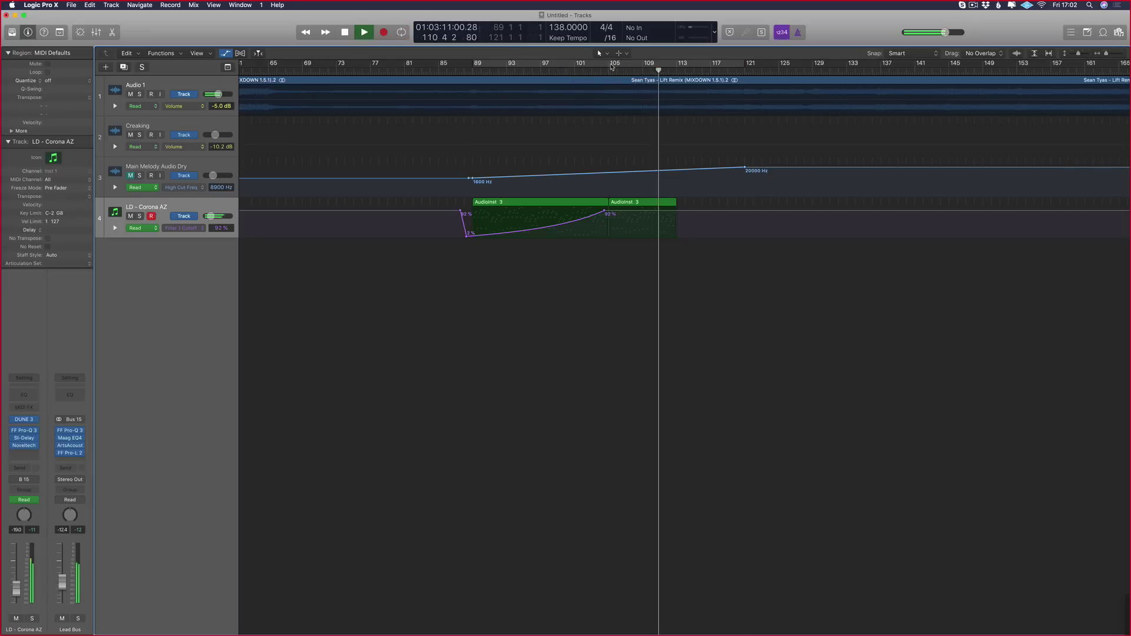
click(612, 67)
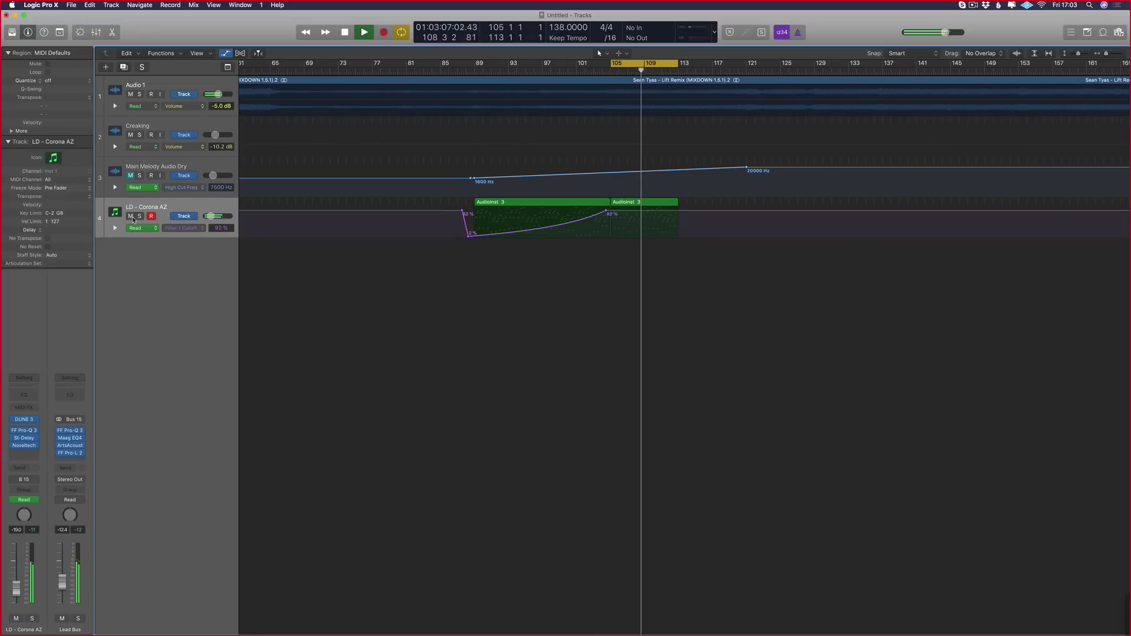
key(space)
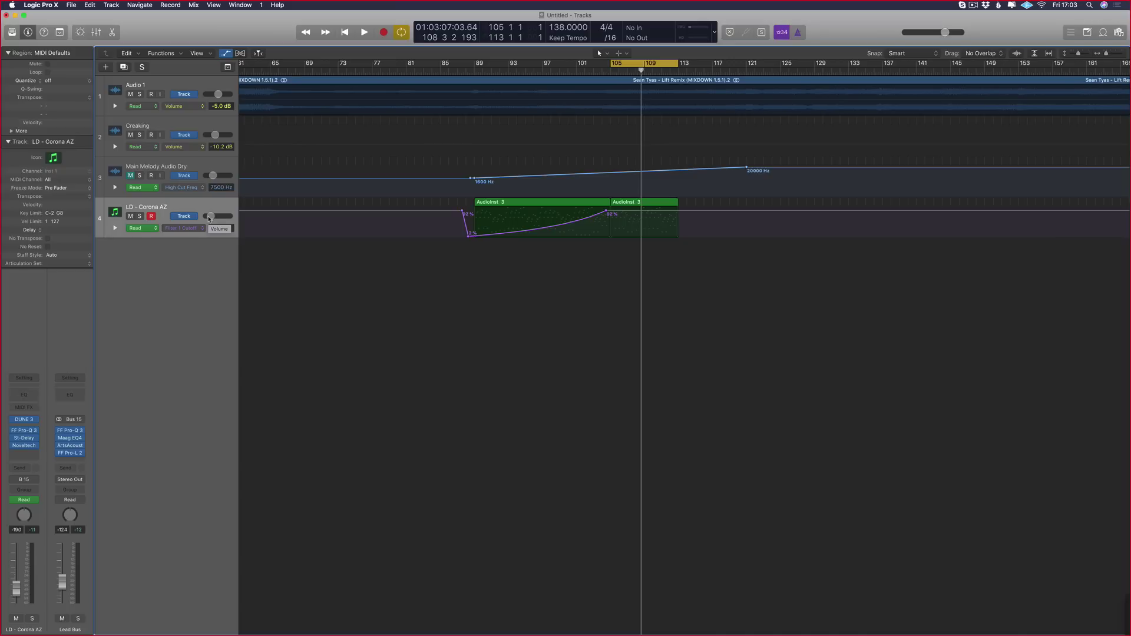
Step: Set the cycle to bars 105–109 and audition it with the lead muted, then unmuted
drag(467, 63, 682, 67)
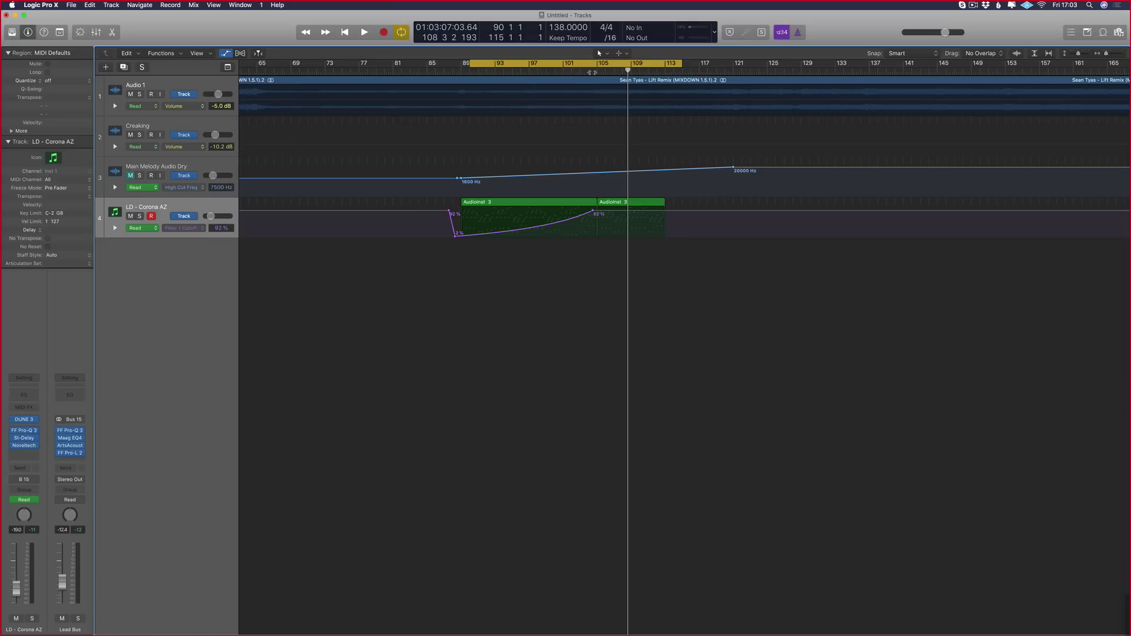
drag(599, 64, 664, 71)
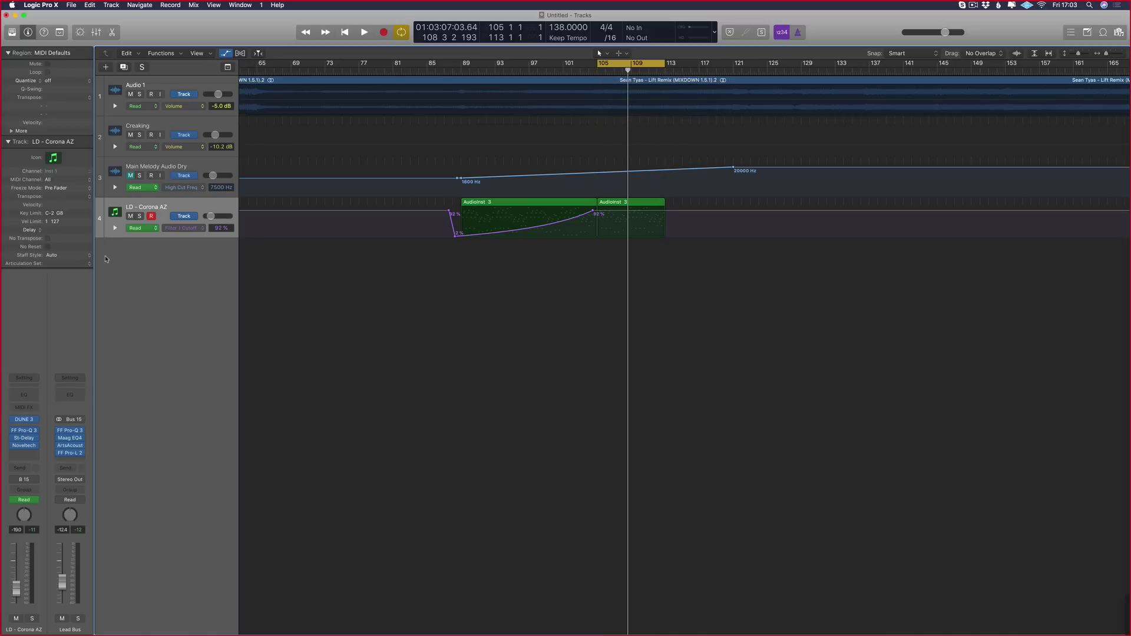
click(130, 216)
key(space)
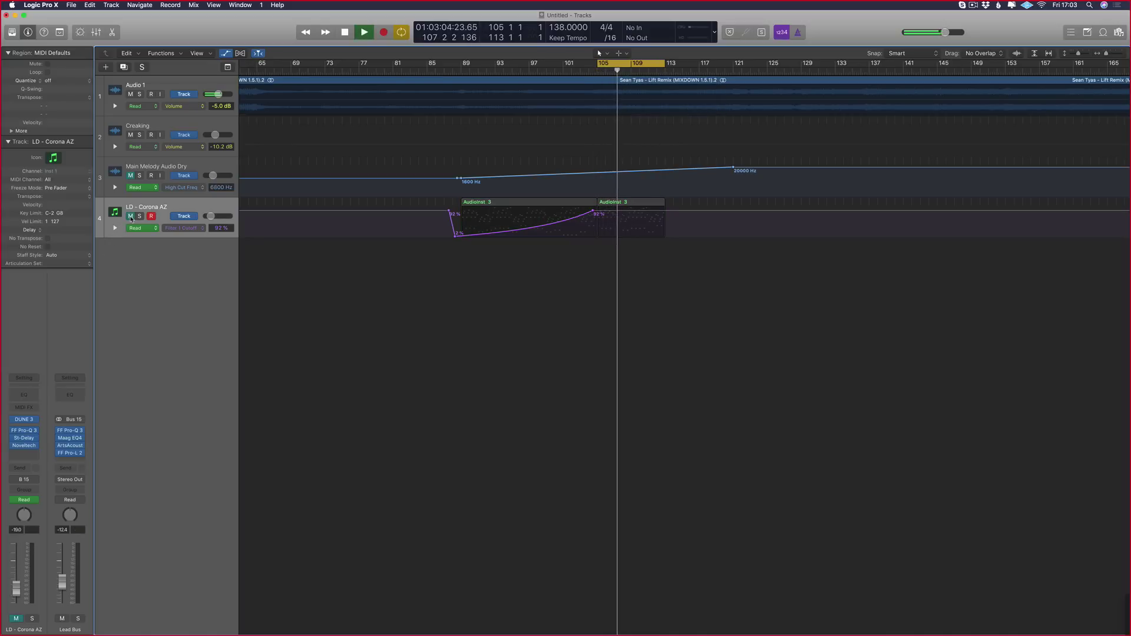
key(space)
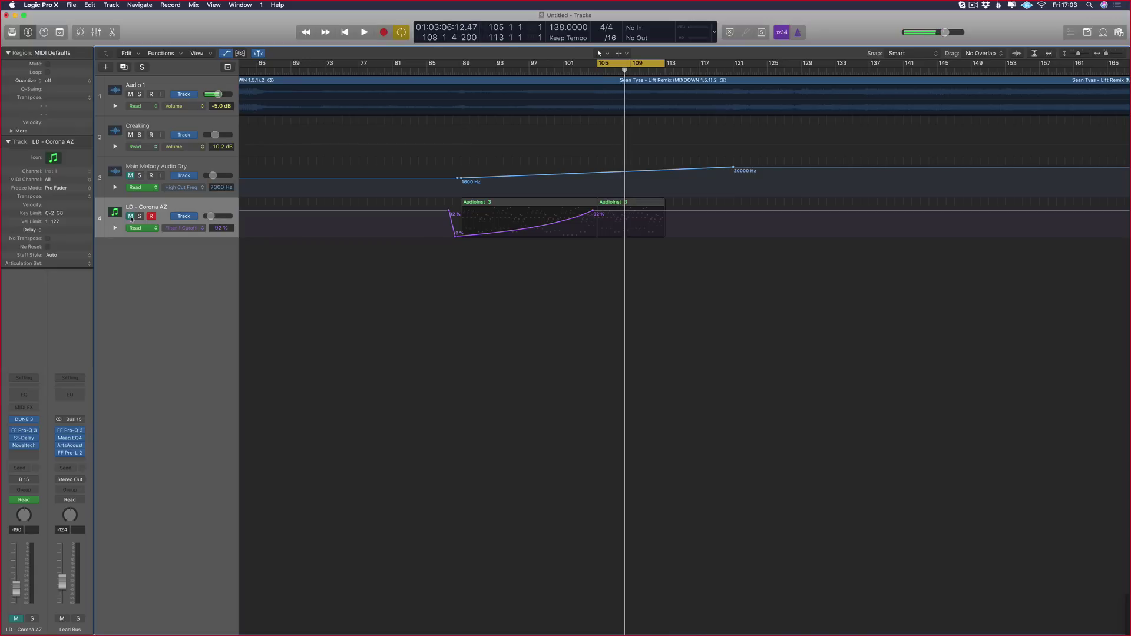
click(130, 217)
key(space)
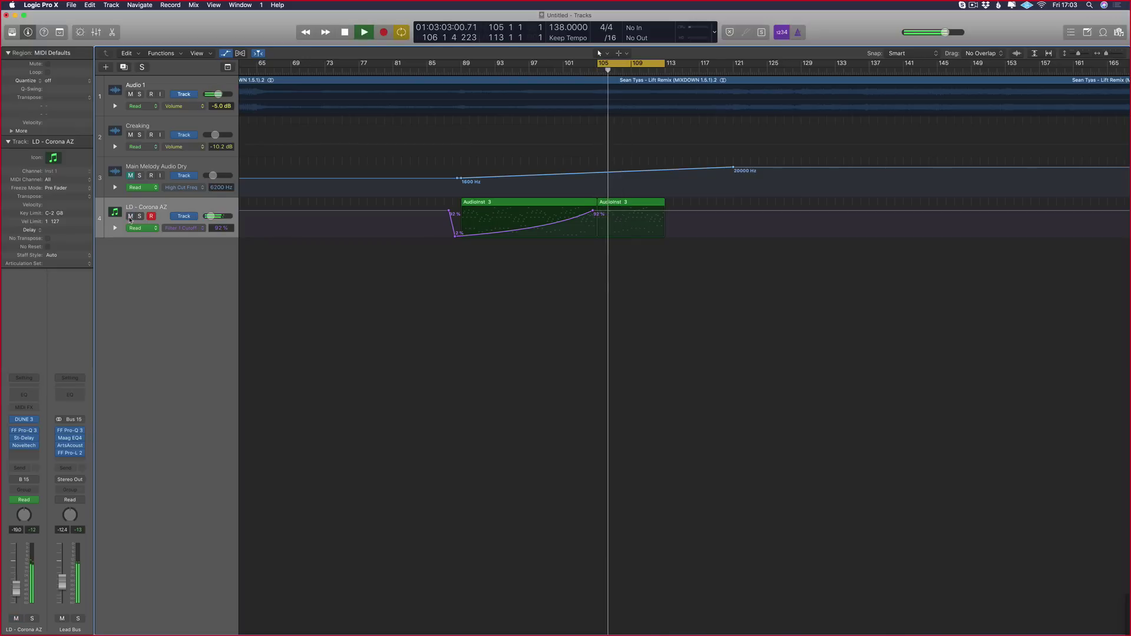
key(space)
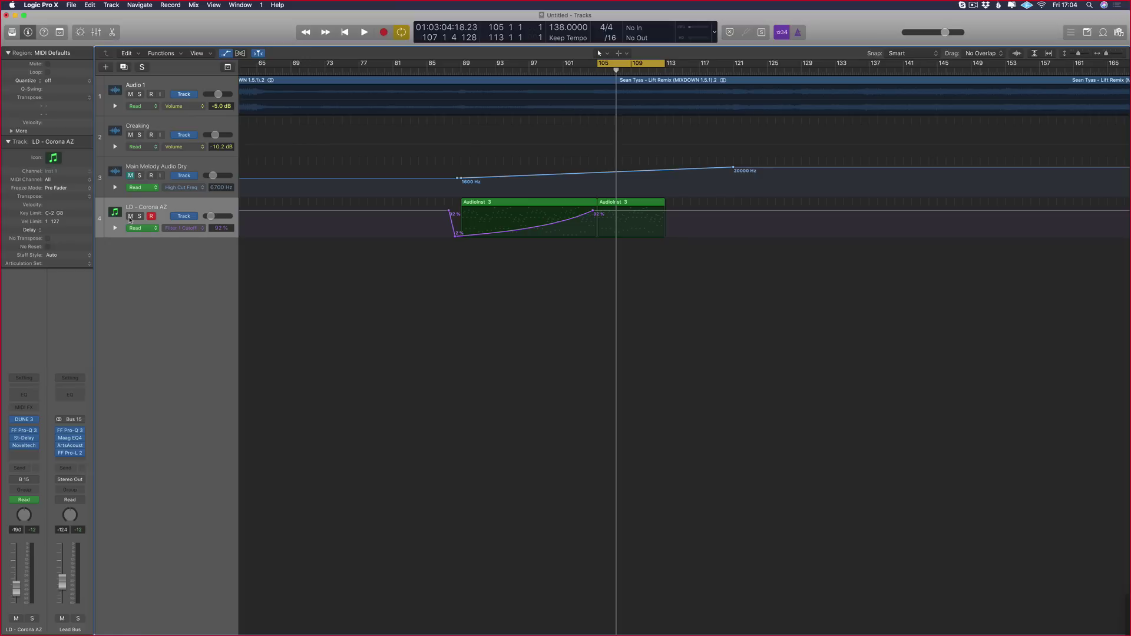
scroll(566, 265, right, 2)
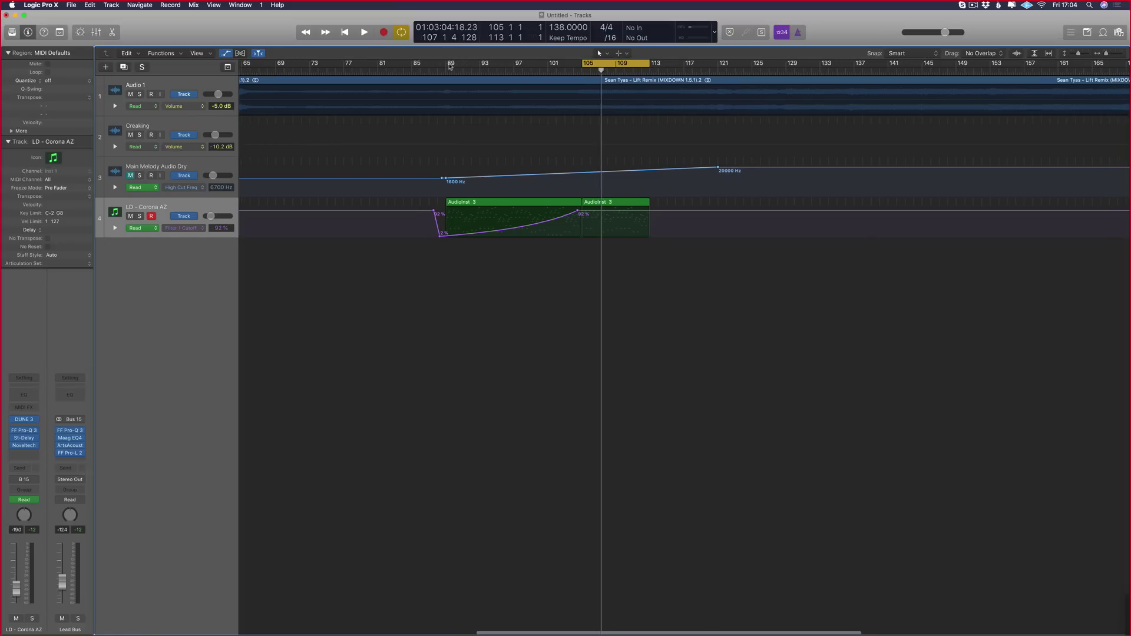
Step: Drag the cycle range so it spans bars 89 to 109
mouse_move(619, 64)
mouse_down()
mouse_move(563, 69)
mouse_move(649, 70)
mouse_up()
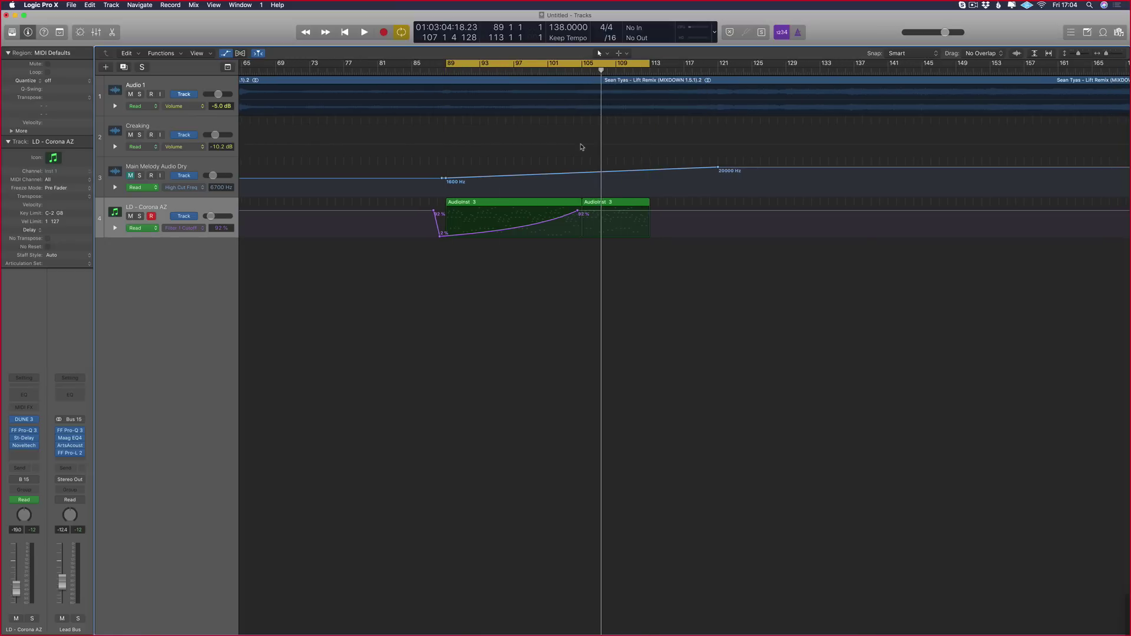